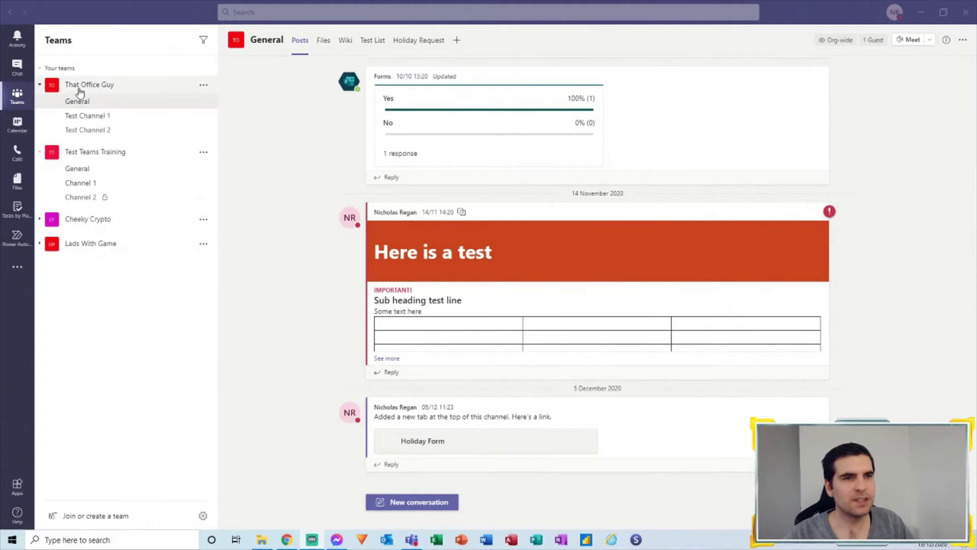
Step: Open the duration settings for the presence status and choose Appear away as the status
left_click(97, 106)
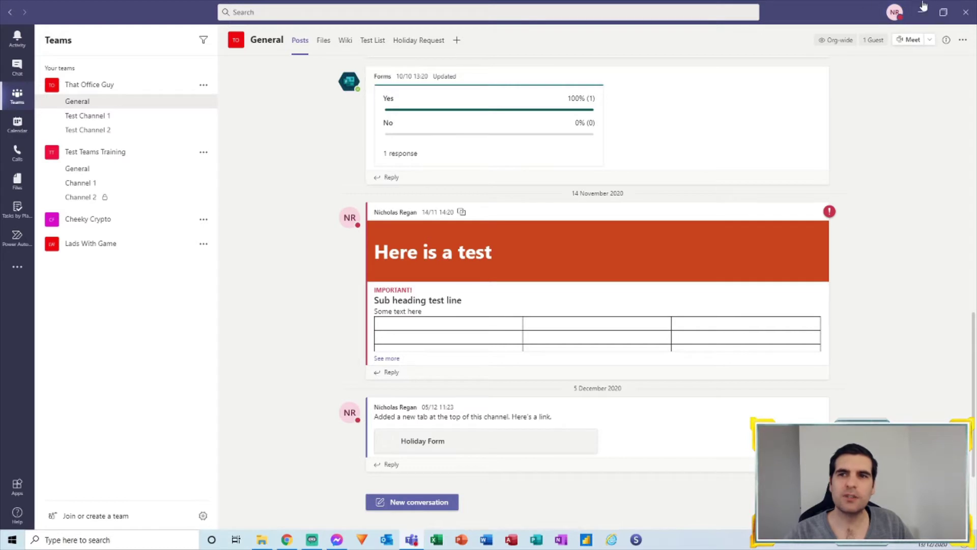
left_click(895, 12)
mouse_move(830, 75)
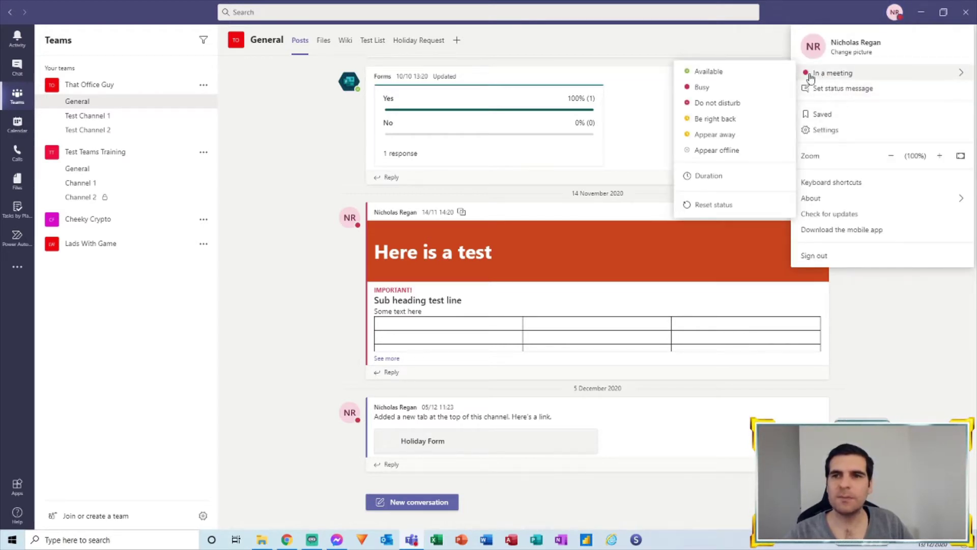
left_click(707, 177)
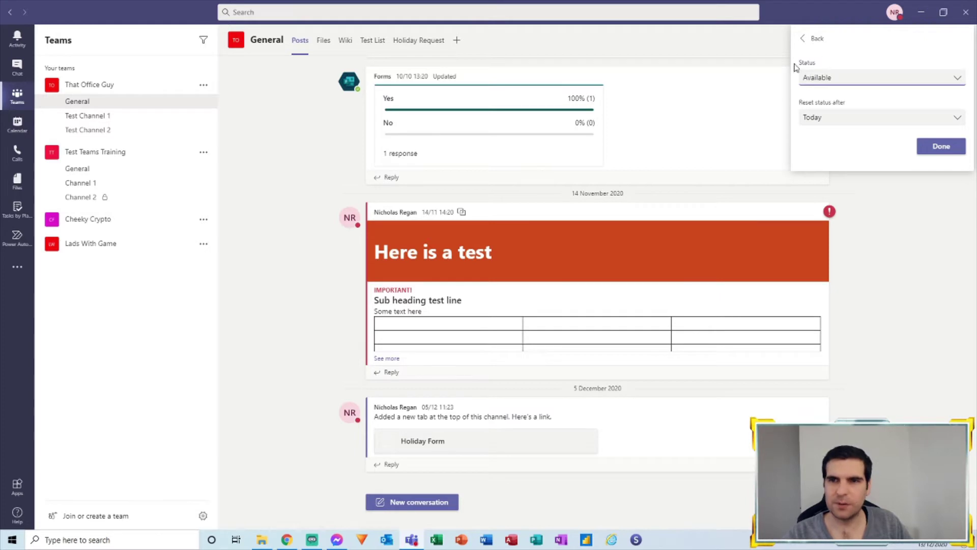
left_click(845, 80)
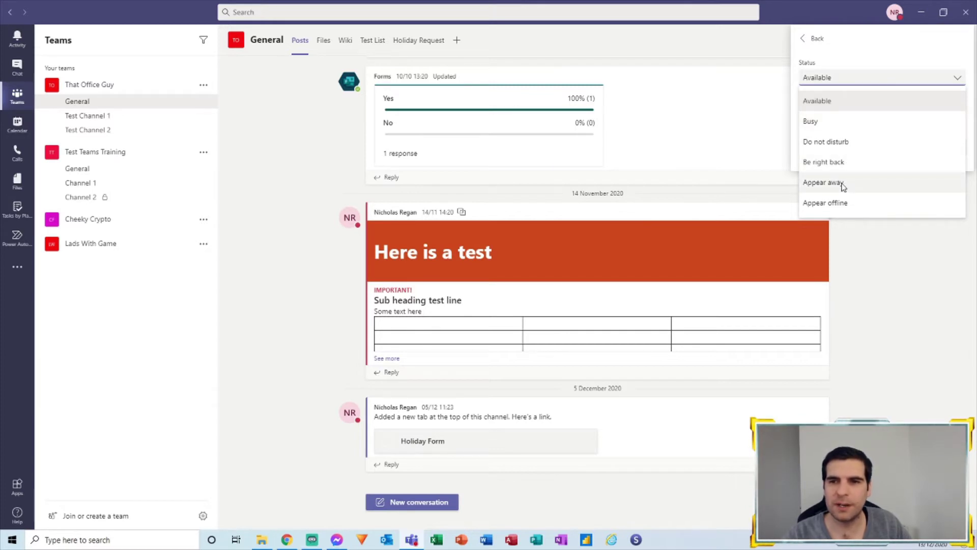
left_click(817, 185)
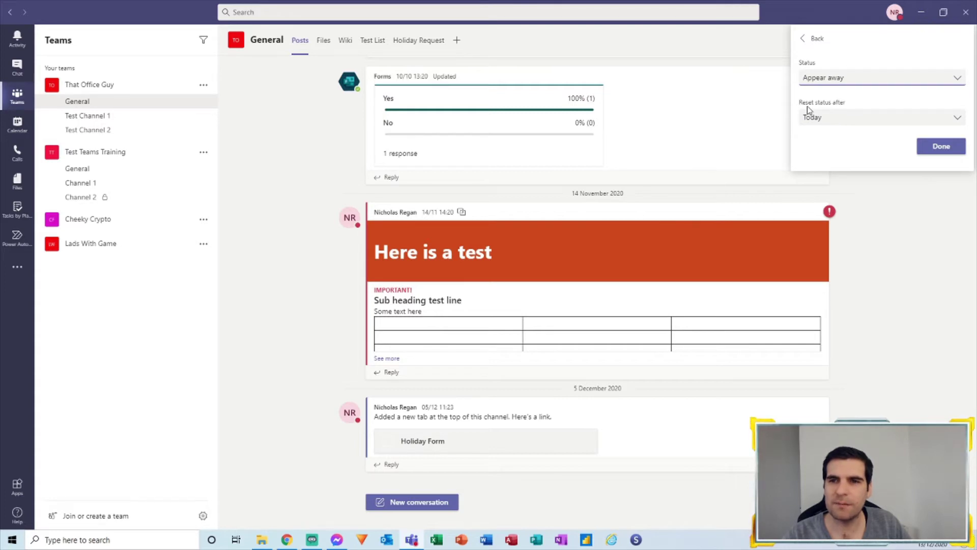
Step: Give the status a customised reset time of 14:00 on 13 Dec 2020 and apply it
left_click(835, 121)
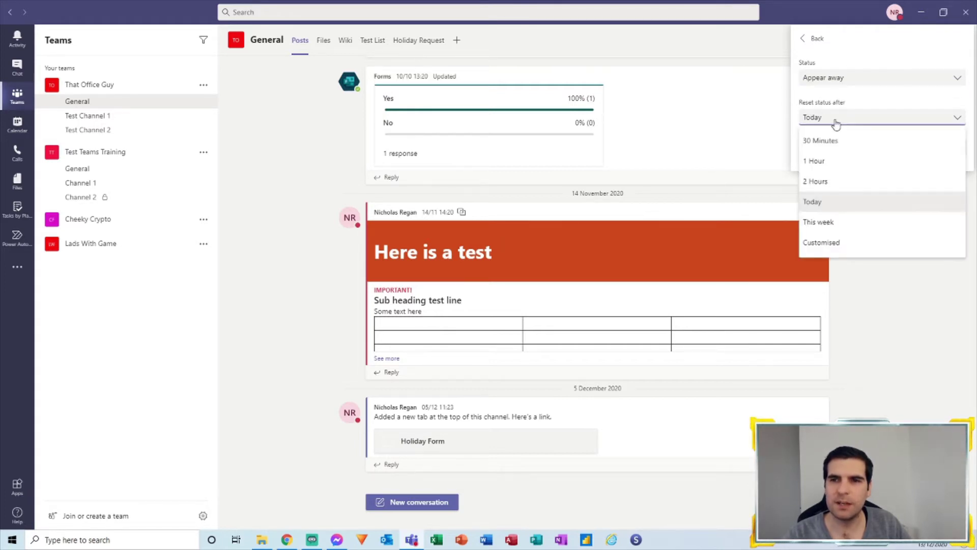
left_click(817, 248)
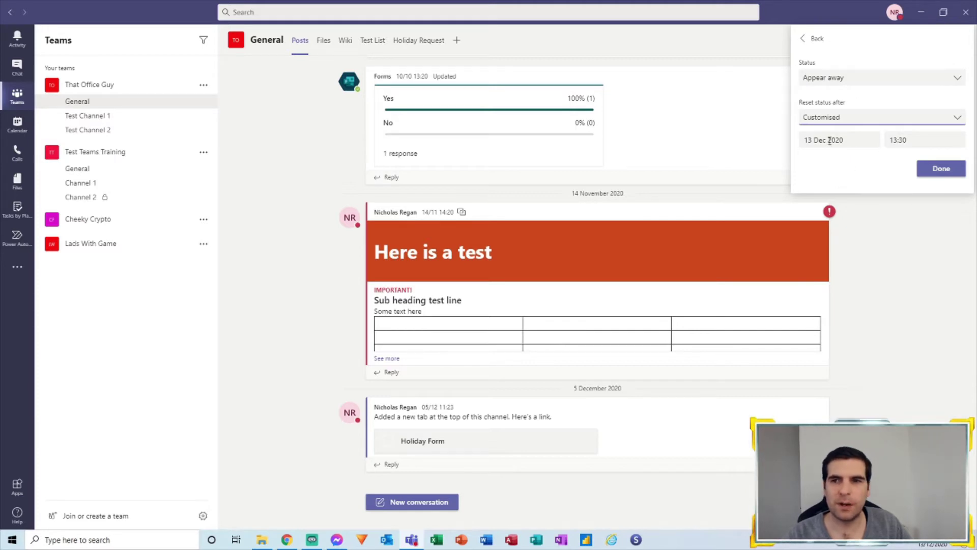
left_click(914, 140)
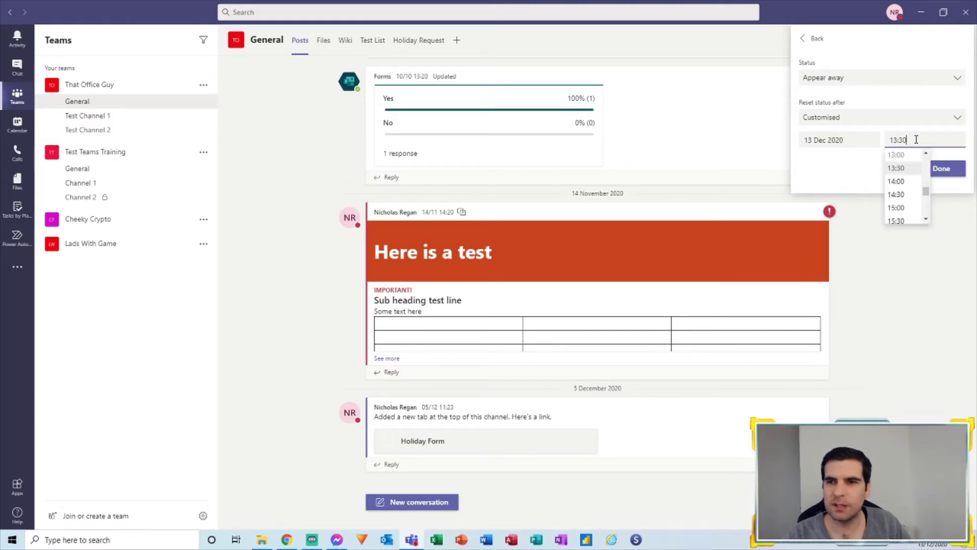
left_click(917, 178)
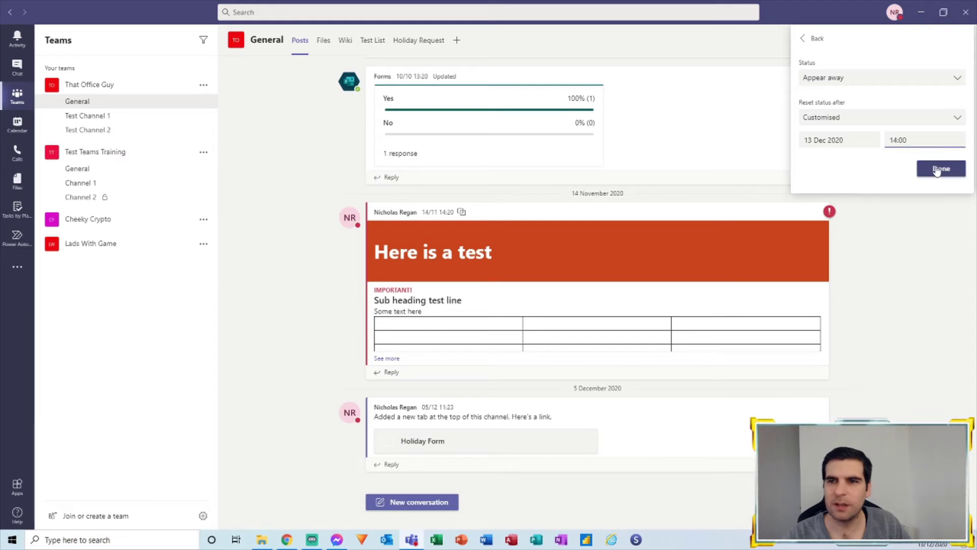
left_click(939, 168)
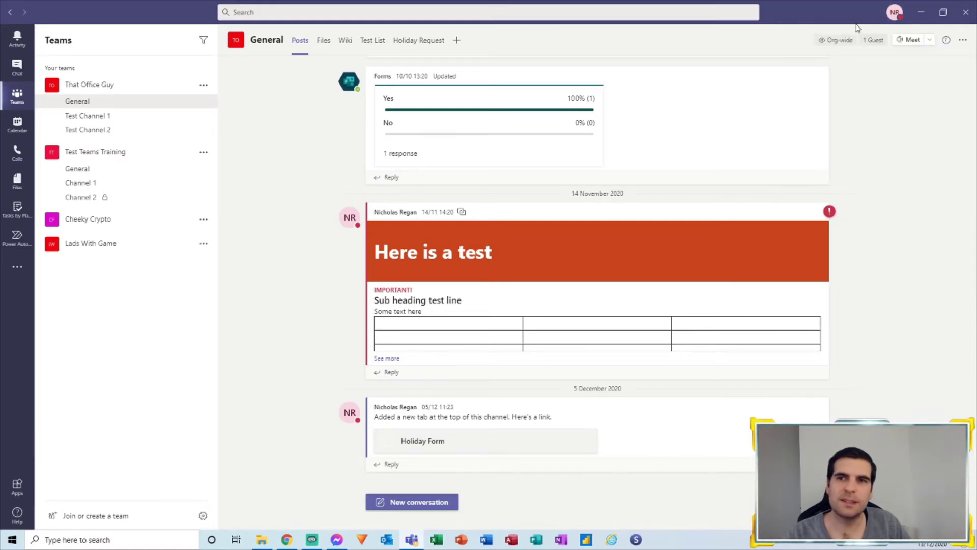
Step: Change the presence status directly to Appear offline without a duration
left_click(895, 12)
mouse_move(837, 80)
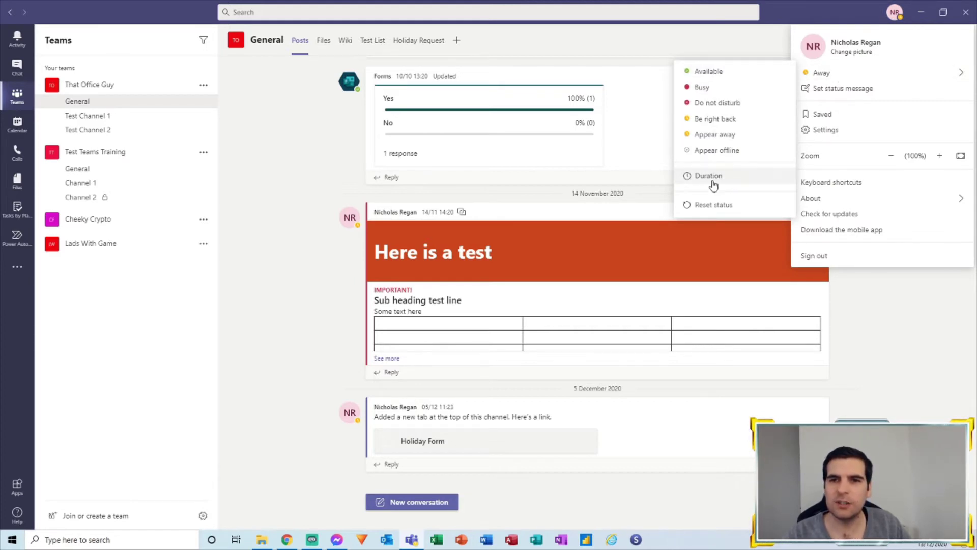
left_click(709, 151)
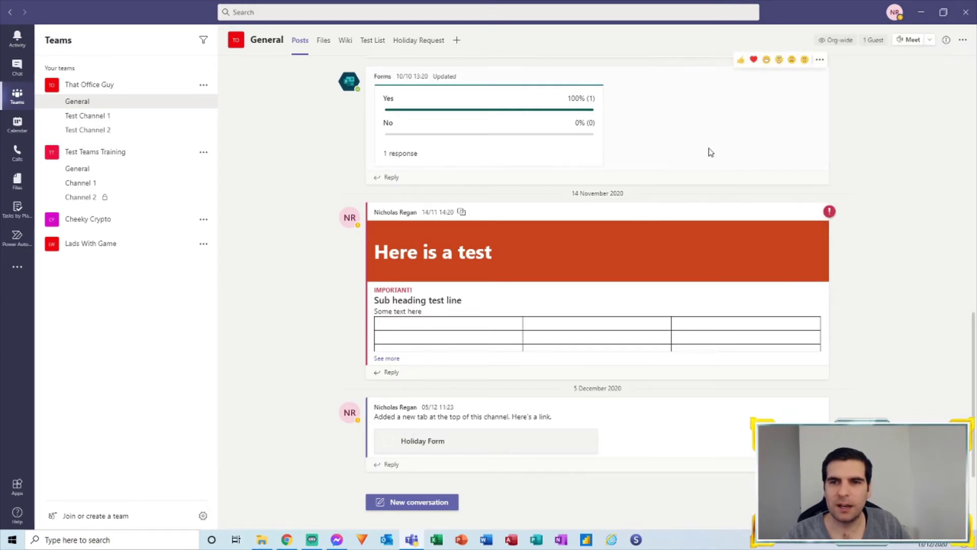
Step: Open the status duration settings and choose Appear offline as the timed status
left_click(895, 13)
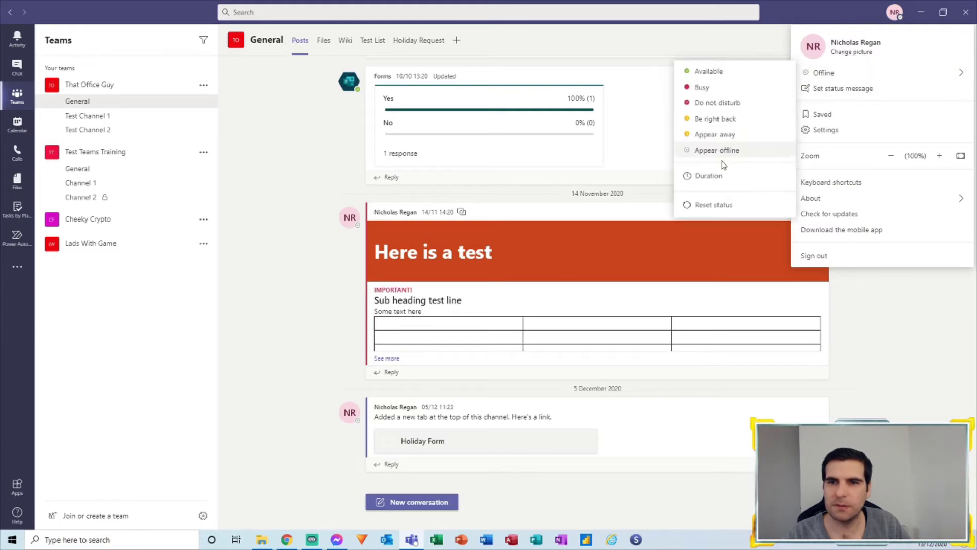
left_click(708, 178)
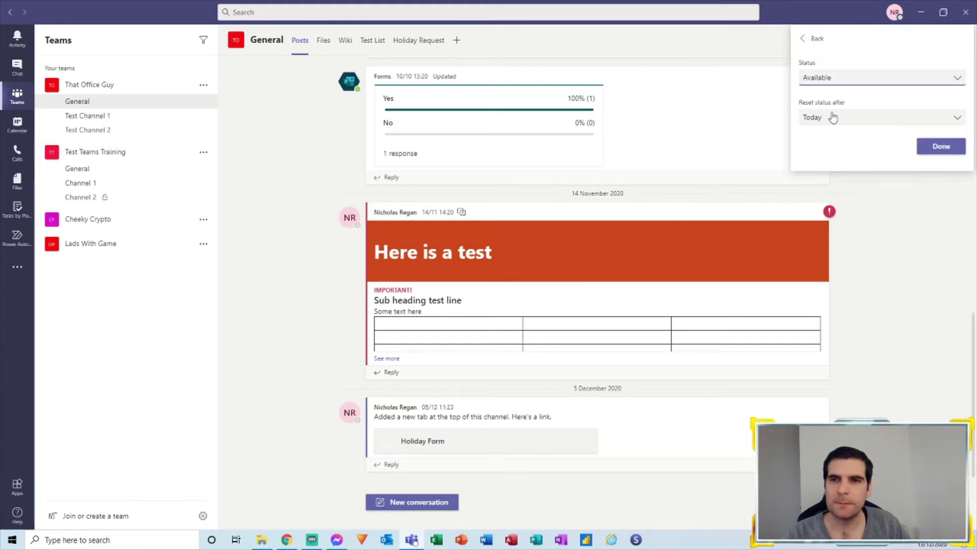
left_click(822, 79)
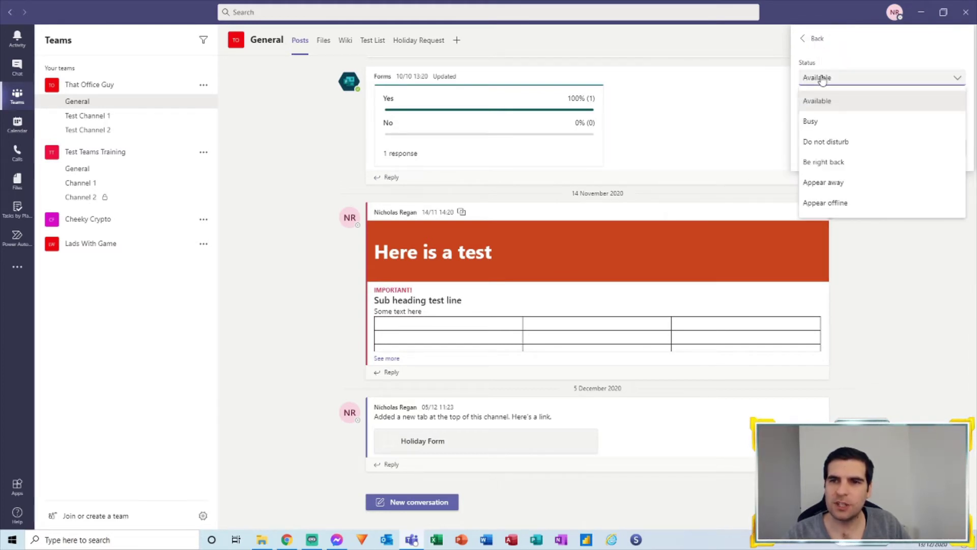
left_click(835, 202)
Step: Set the offline status to a customised reset on 20 Dec 2020 at 23:30 and apply it
left_click(834, 119)
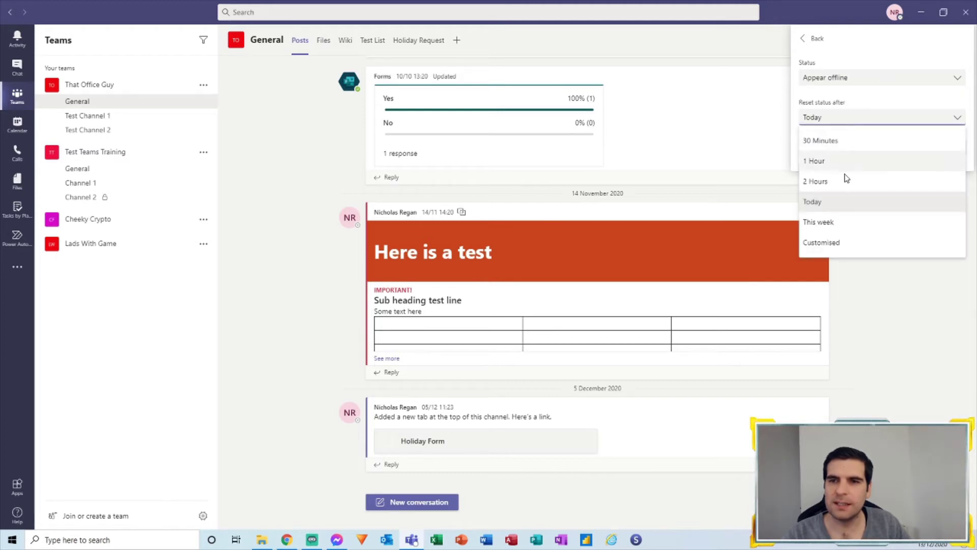
left_click(825, 243)
left_click(824, 141)
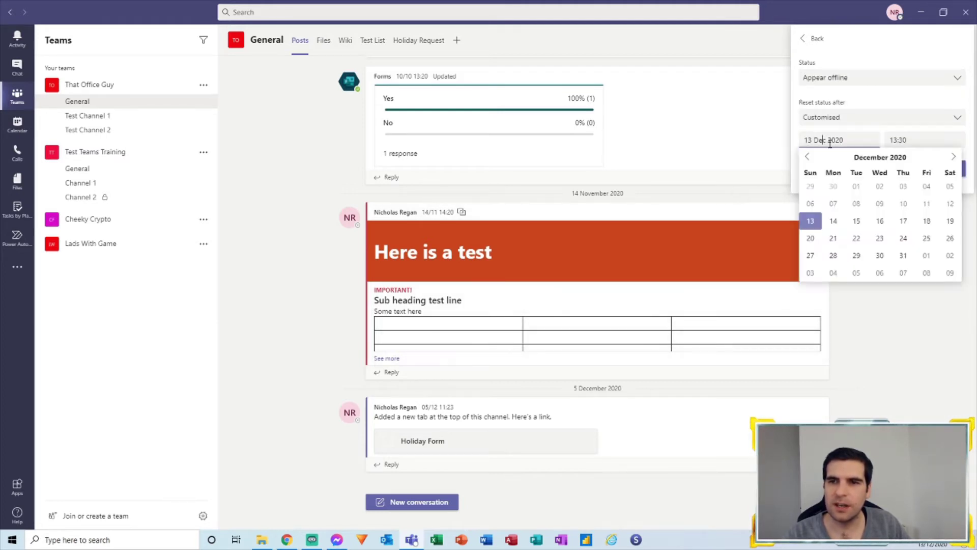
left_click(811, 238)
left_click(921, 147)
scroll(900, 224, "down", 6)
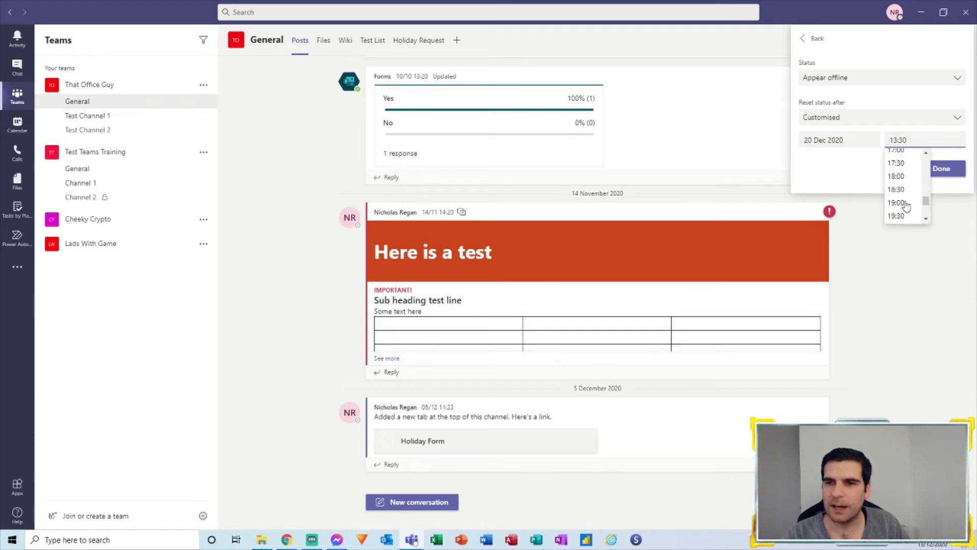
left_click(899, 223)
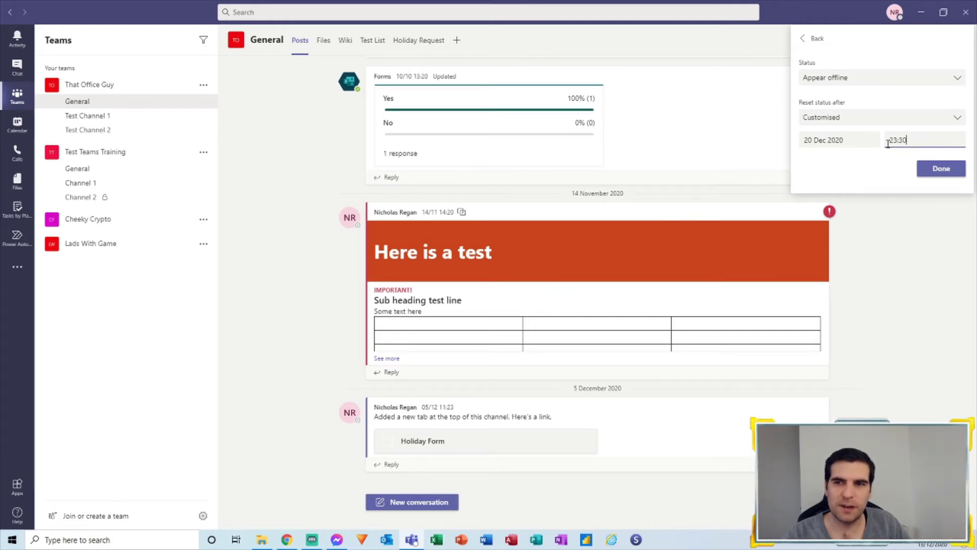
left_click(941, 169)
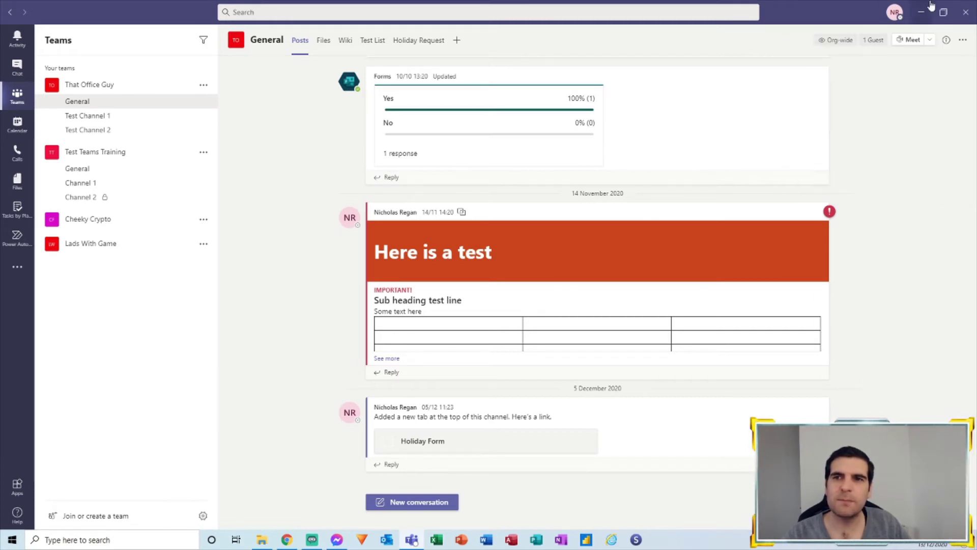
Step: Reopen the status duration settings and choose Do not disturb as the timed status
left_click(894, 16)
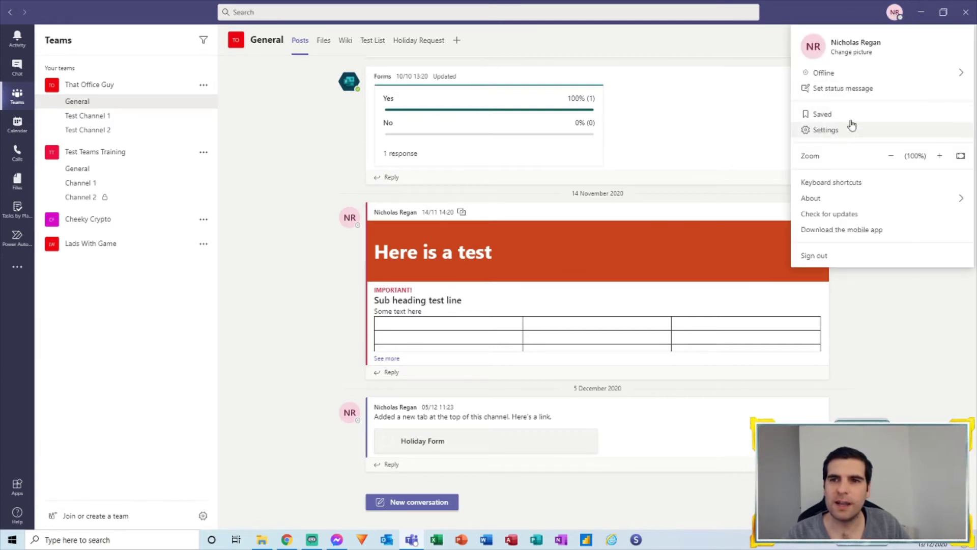
mouse_move(832, 75)
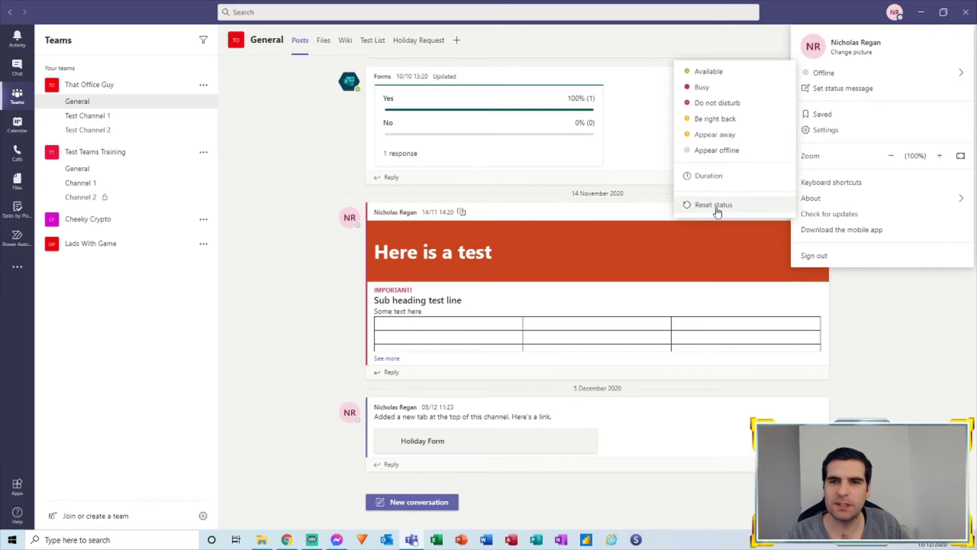
left_click(721, 178)
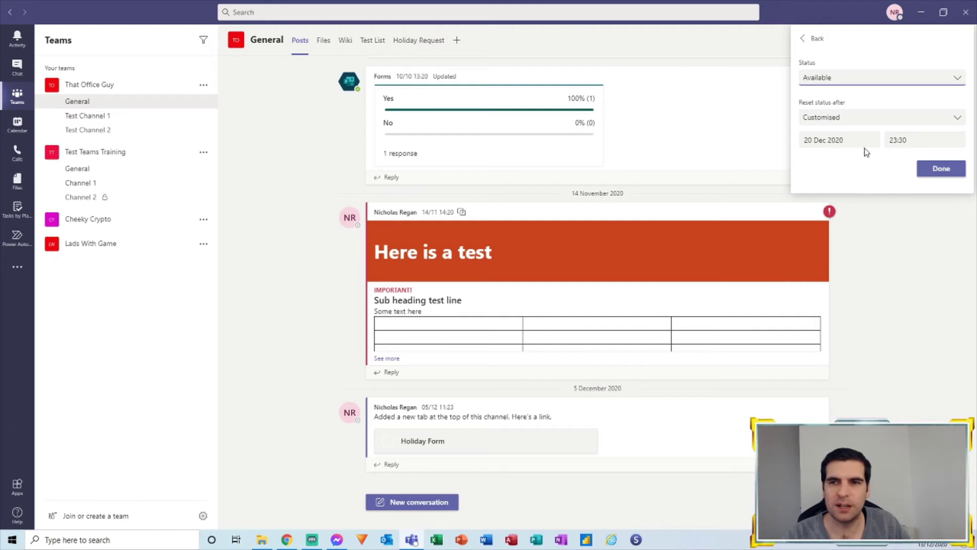
left_click(821, 79)
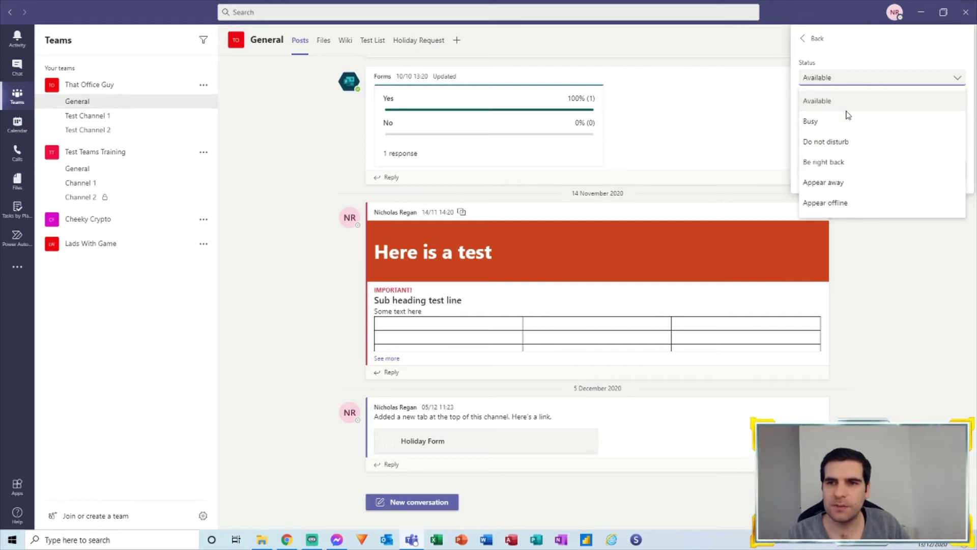
left_click(863, 144)
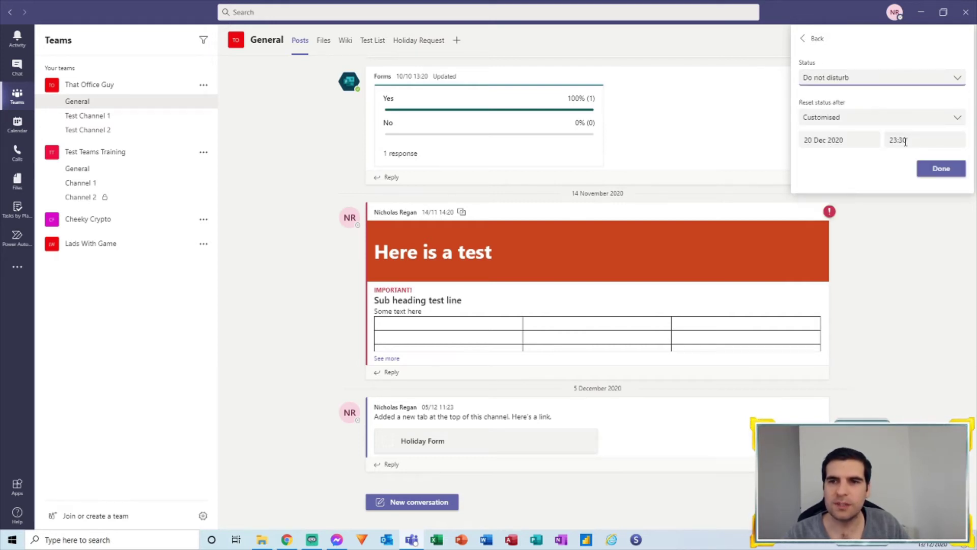
Step: Set the Do not disturb status to reset on 14 Dec 2020 at 12:00 and apply it
left_click(844, 140)
left_click(812, 220)
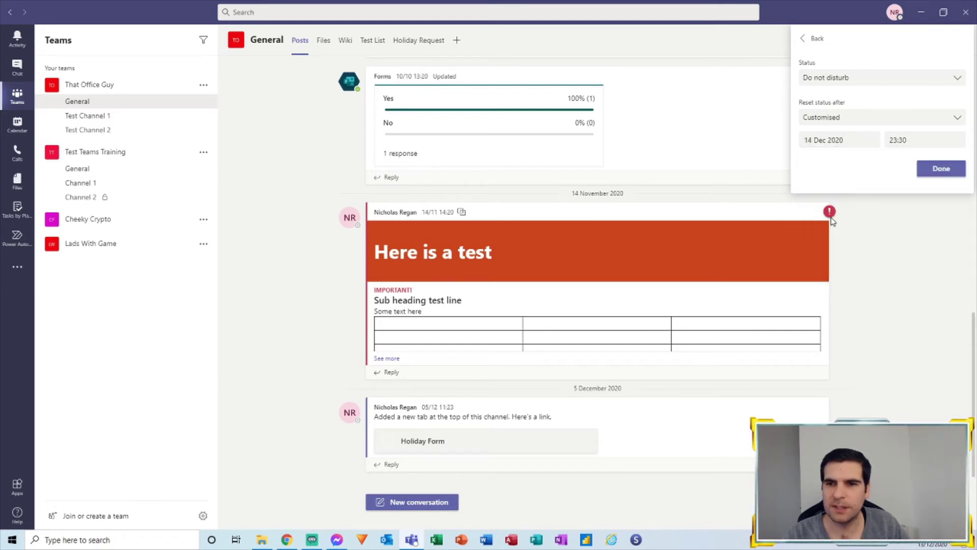
left_click(895, 168)
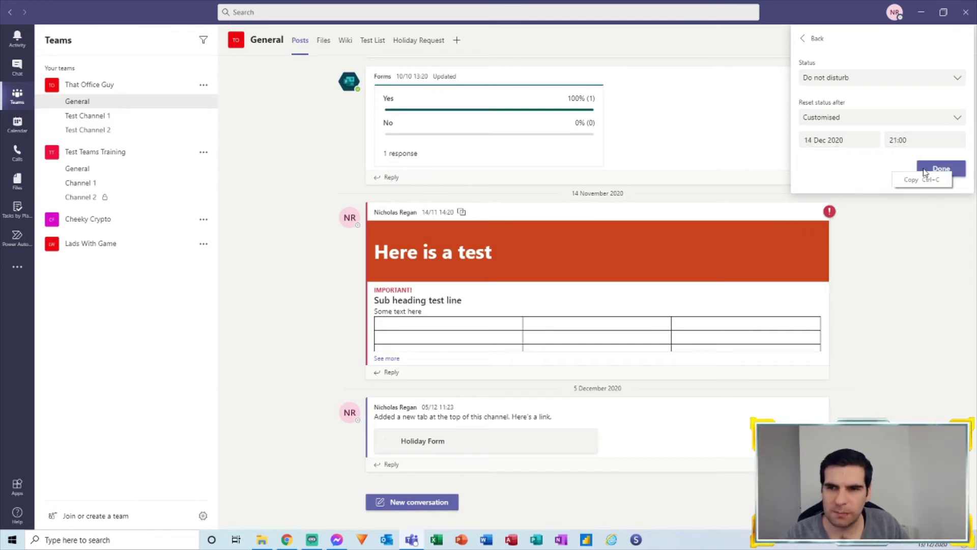
left_click(904, 139)
scroll(904, 173, "up", 5)
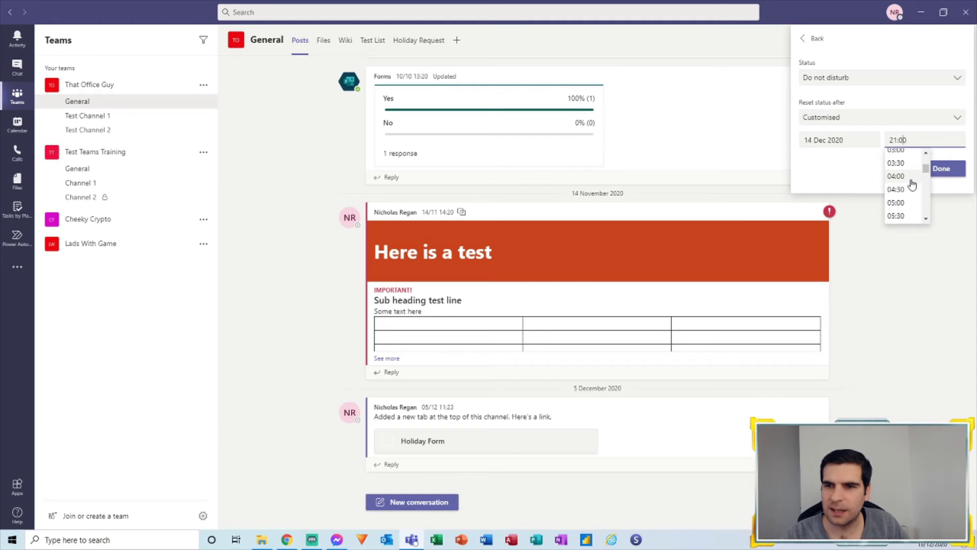
left_click(909, 185)
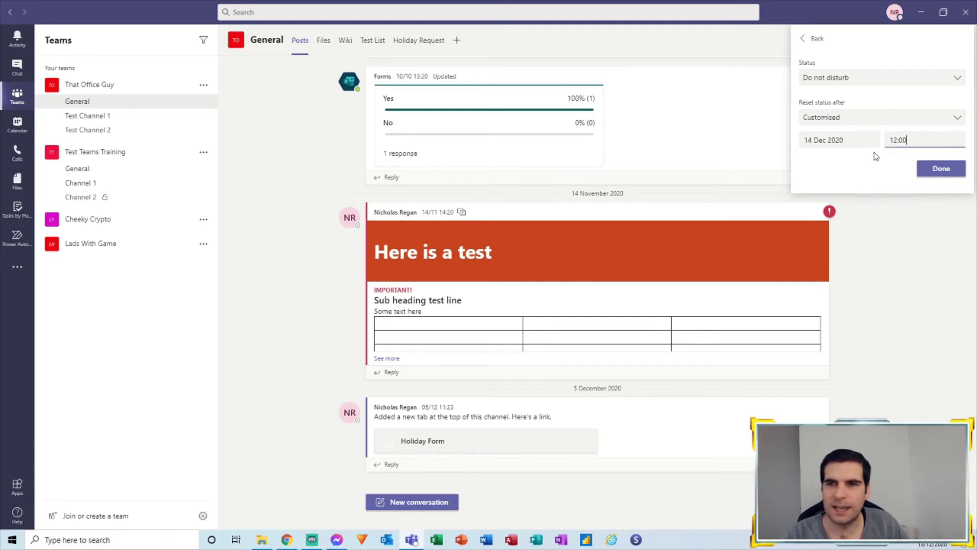
left_click(941, 168)
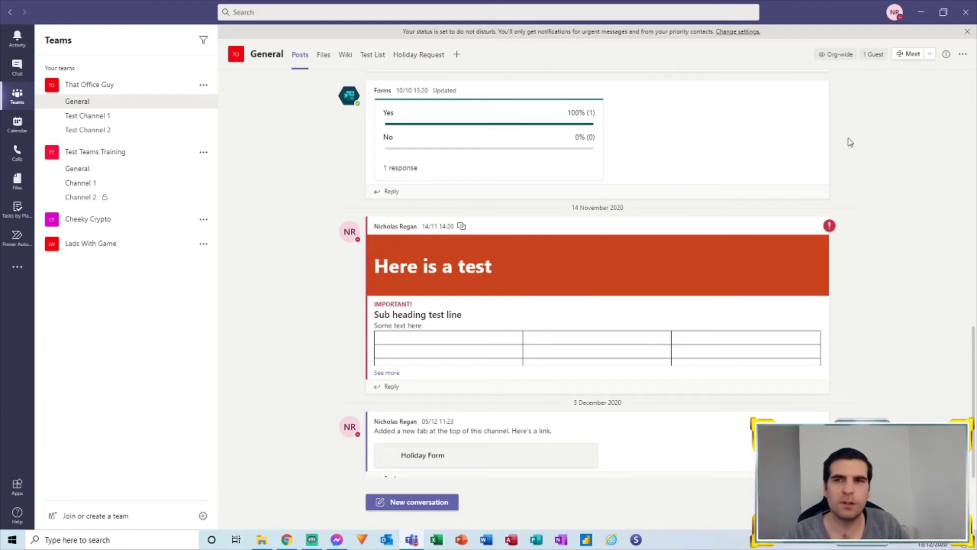
Step: Try a Custom clear-after time for the status message and back out without saving
left_click(894, 14)
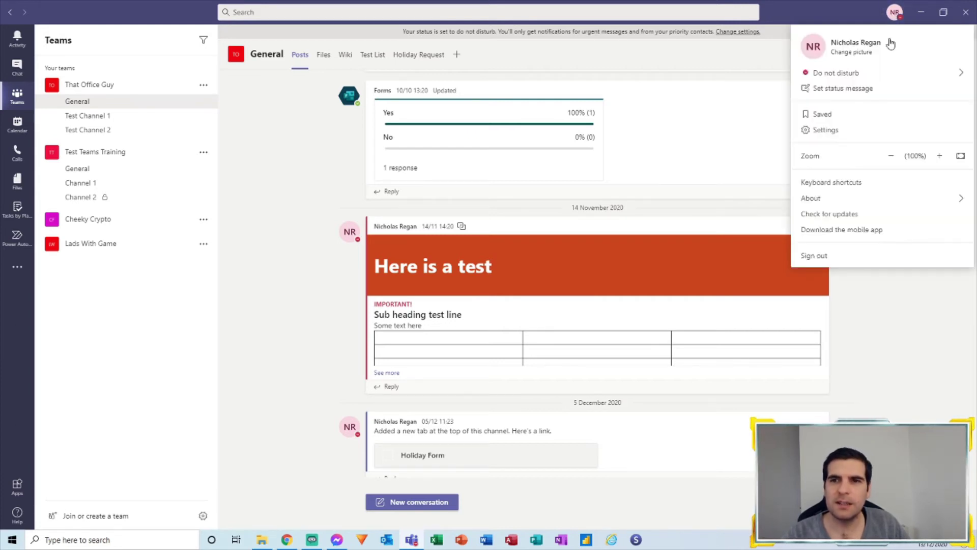
left_click(838, 90)
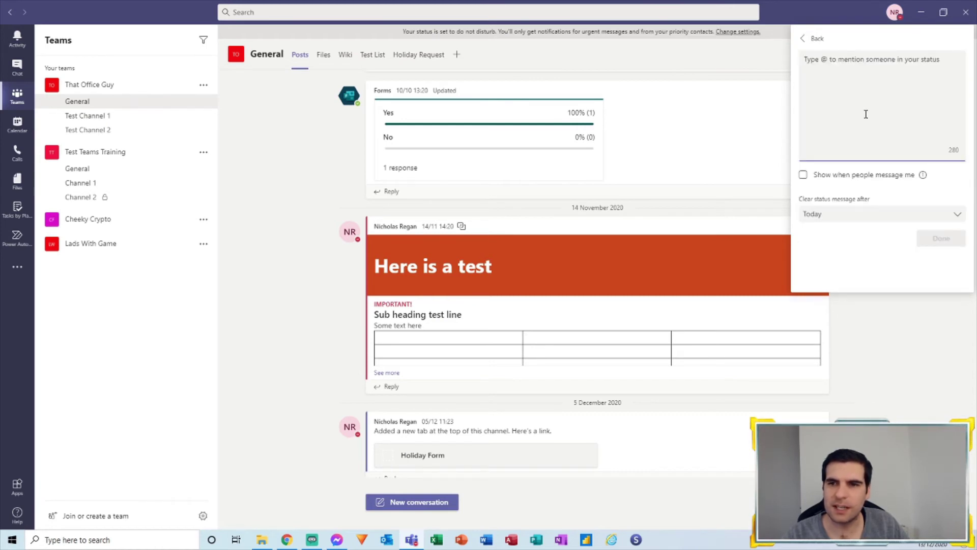
left_click(845, 219)
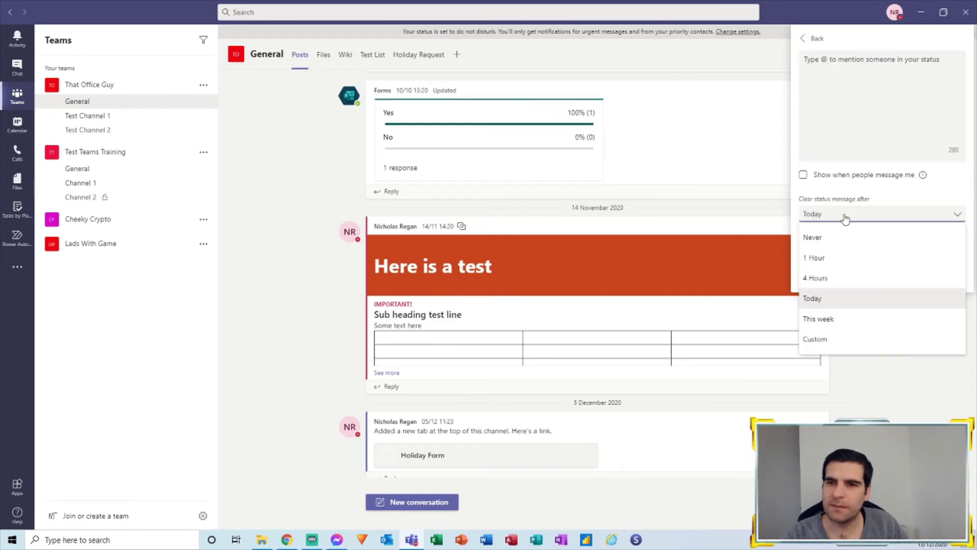
left_click(820, 339)
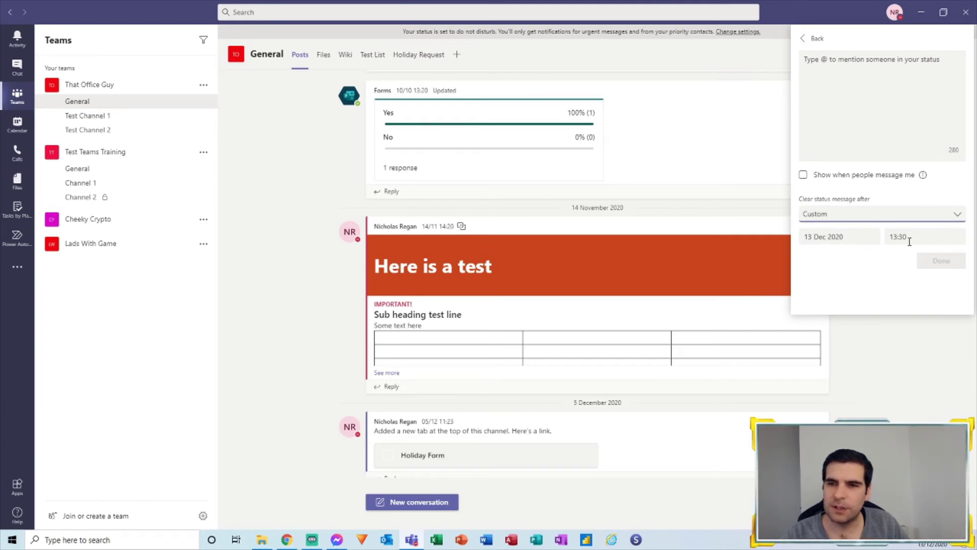
left_click(802, 40)
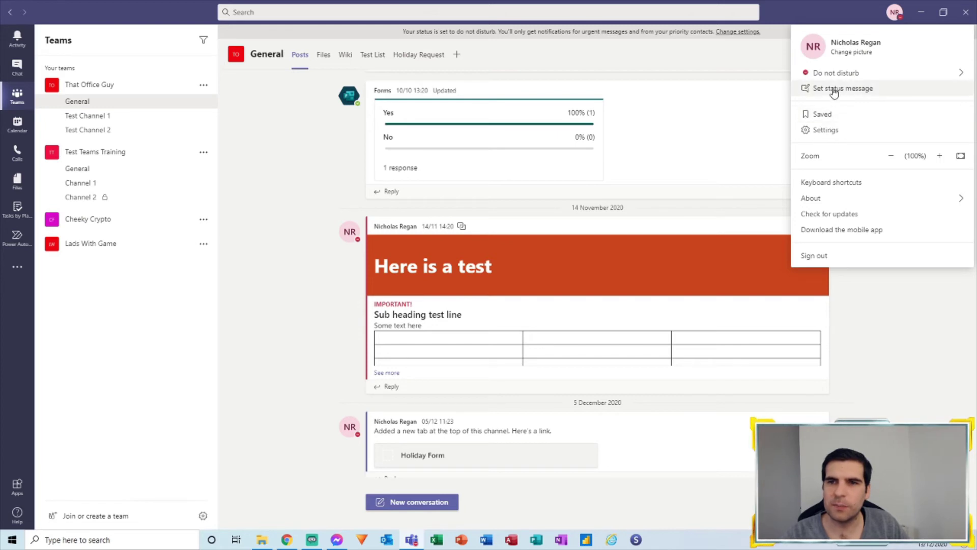
Step: Reset the presence status to its automatic value and reopen the profile options to check it
mouse_move(834, 77)
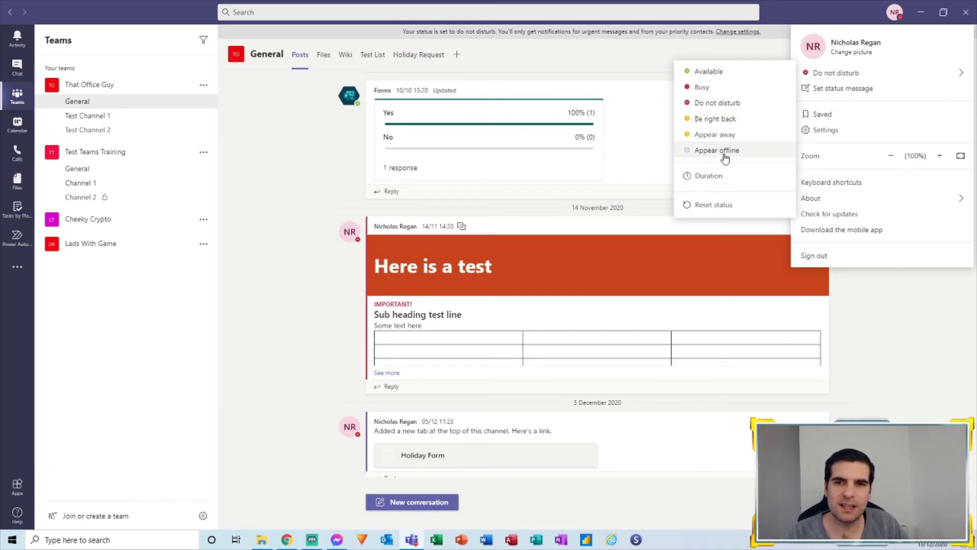
left_click(731, 206)
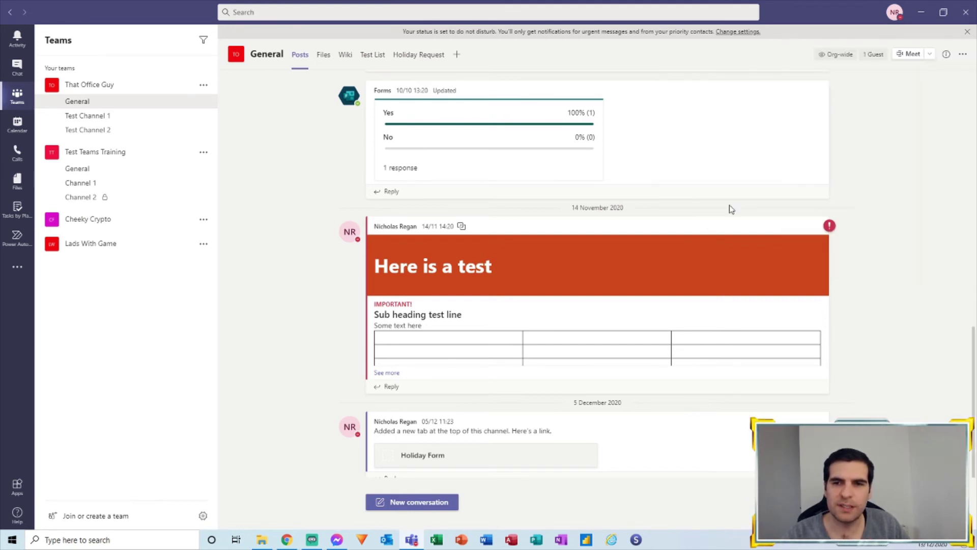
left_click(895, 12)
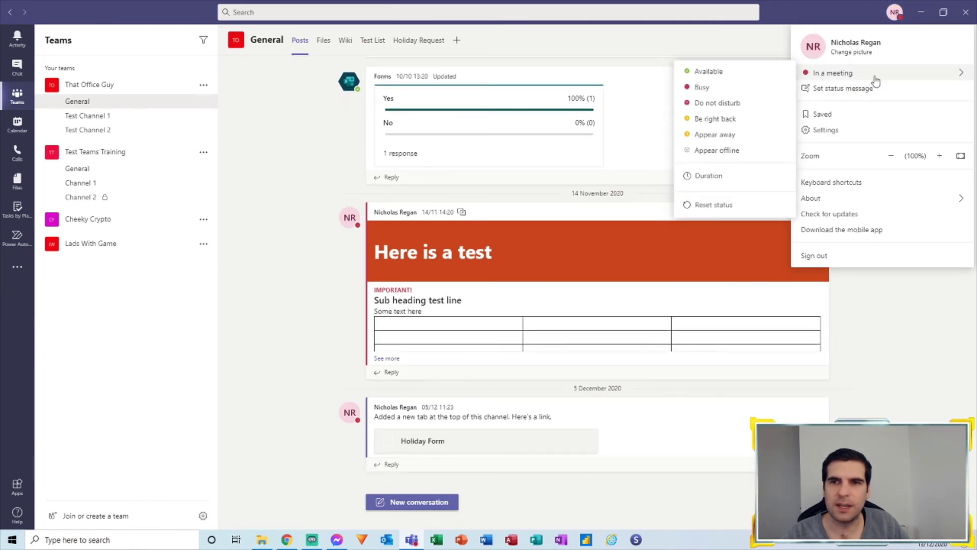